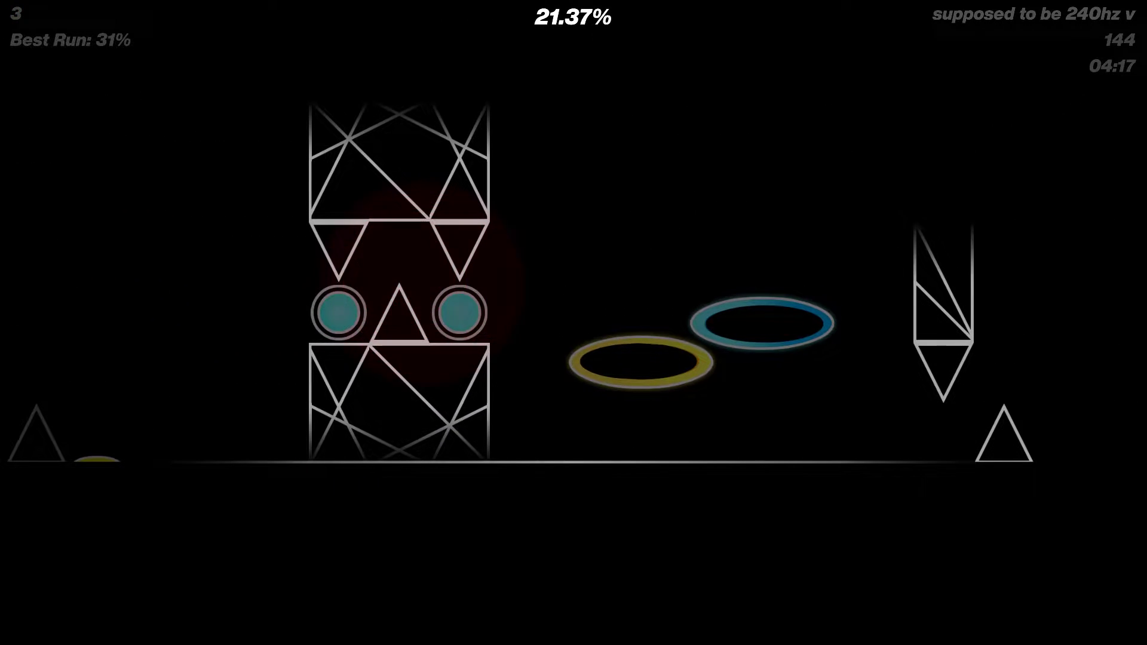
# - Restart after the crash and jump through the purple, cyan and magenta orbs and off the ceiling
pyautogui.press('space')
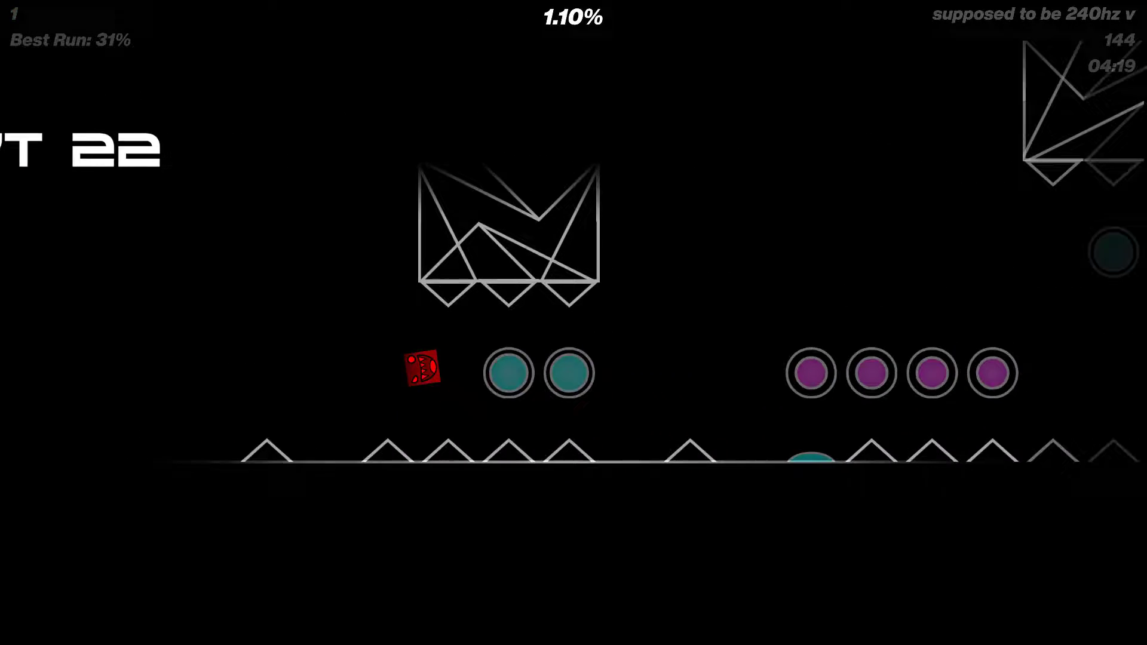
pyautogui.press('space')
pyautogui.press('space')
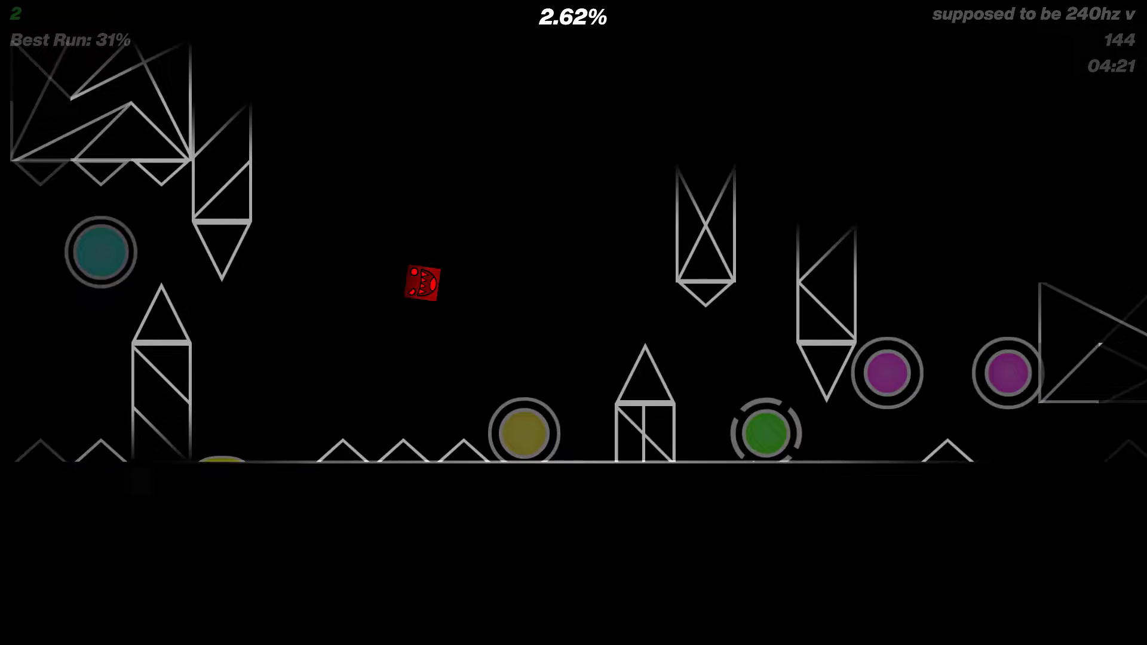
pyautogui.press('space')
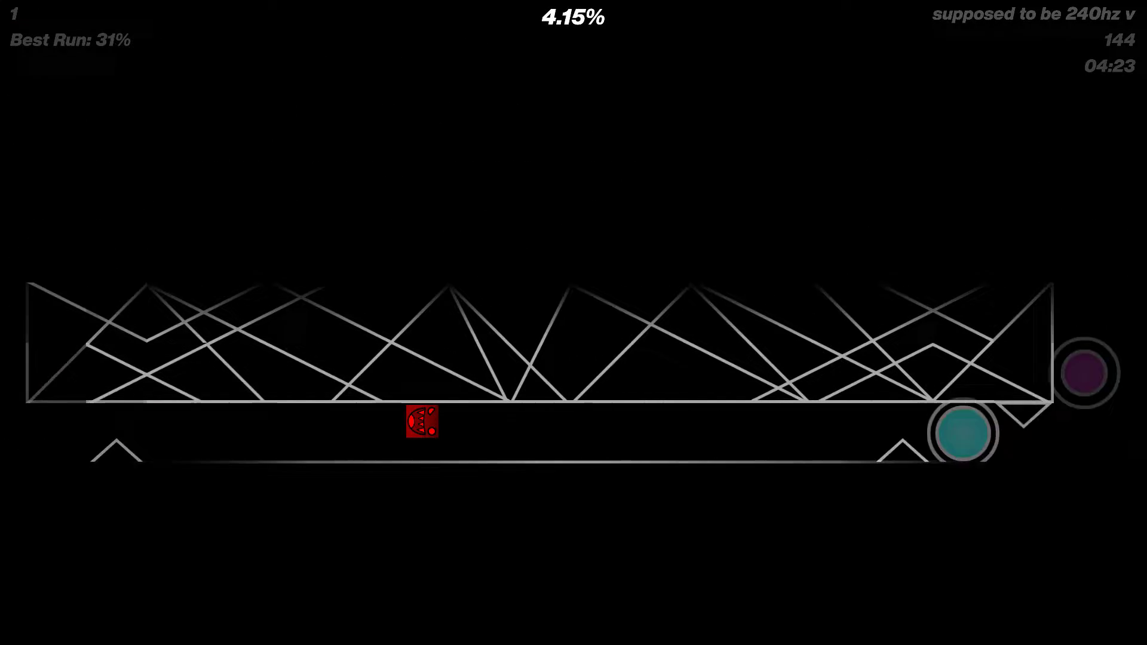
pyautogui.press('space')
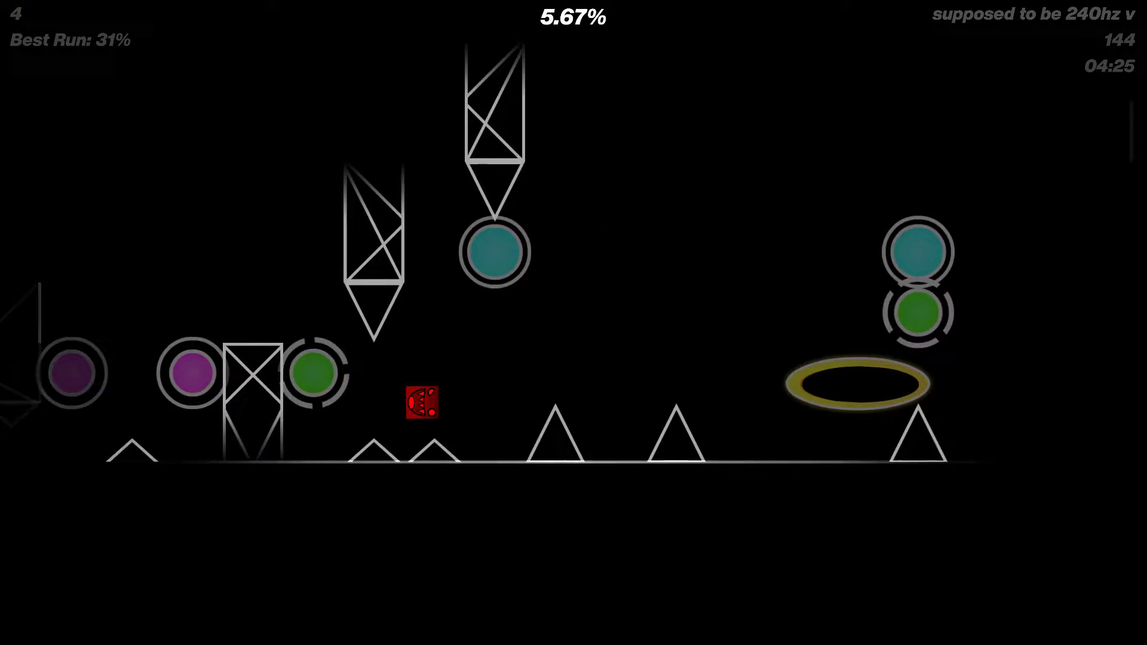
pyautogui.press('space')
pyautogui.press('space')
pyautogui.press('space')
pyautogui.press('space')
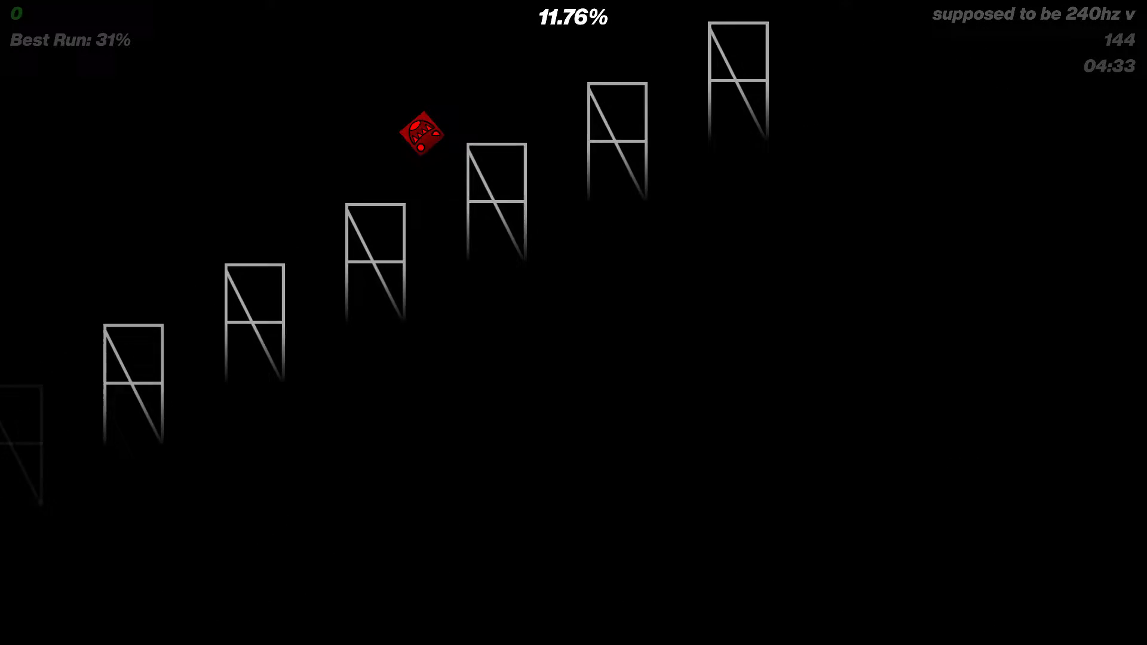
# - Clear the staircase, yellow orb chain, purple orb row and block to about 21%
pyautogui.press('space')
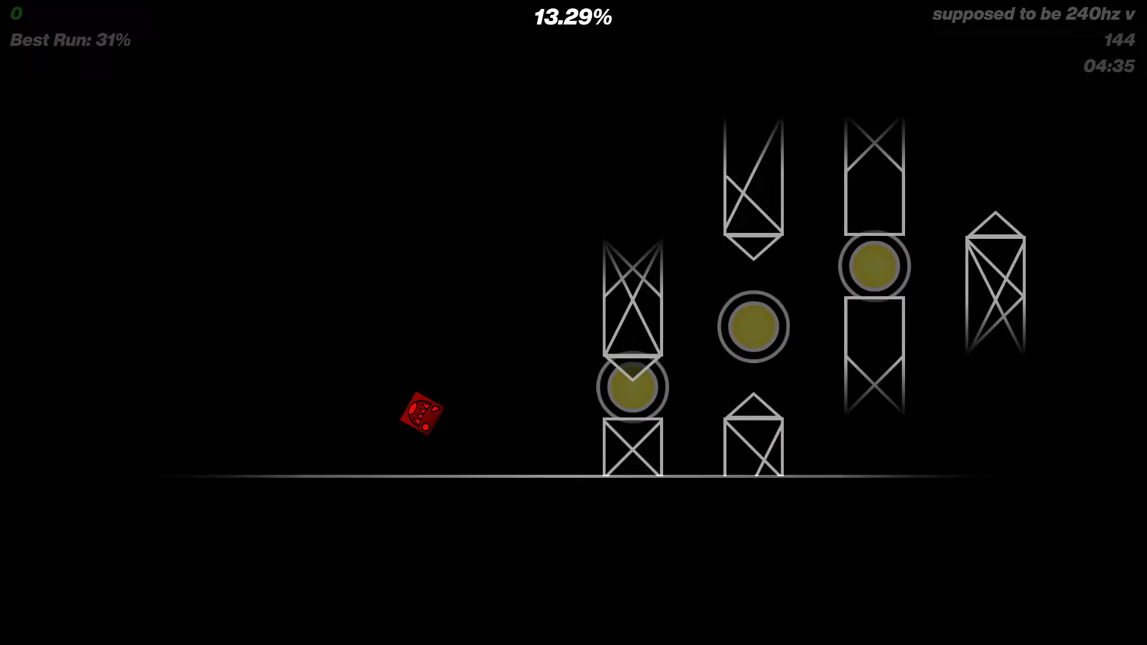
pyautogui.press('space')
pyautogui.press('space')
pyautogui.press('space')
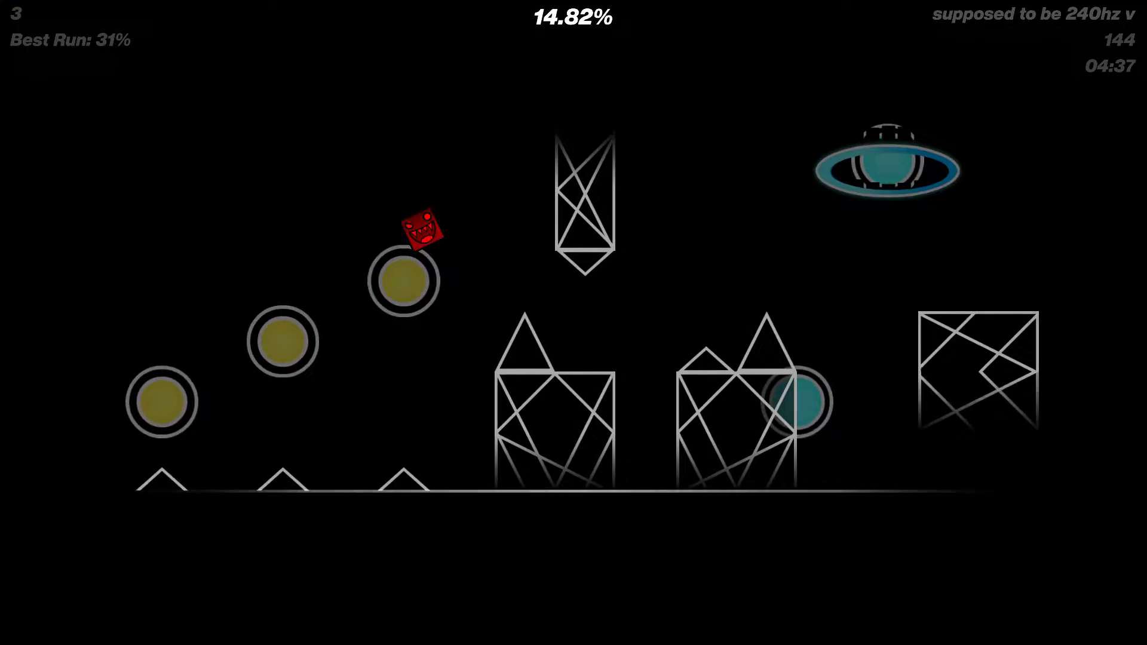
pyautogui.press('space')
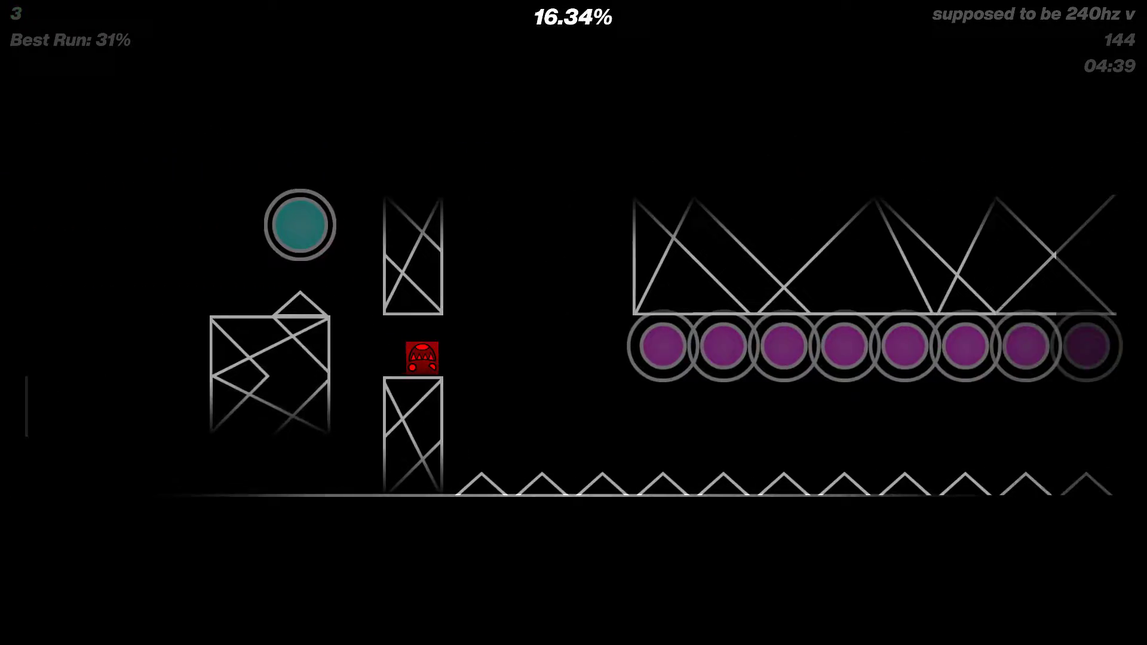
pyautogui.press('space')
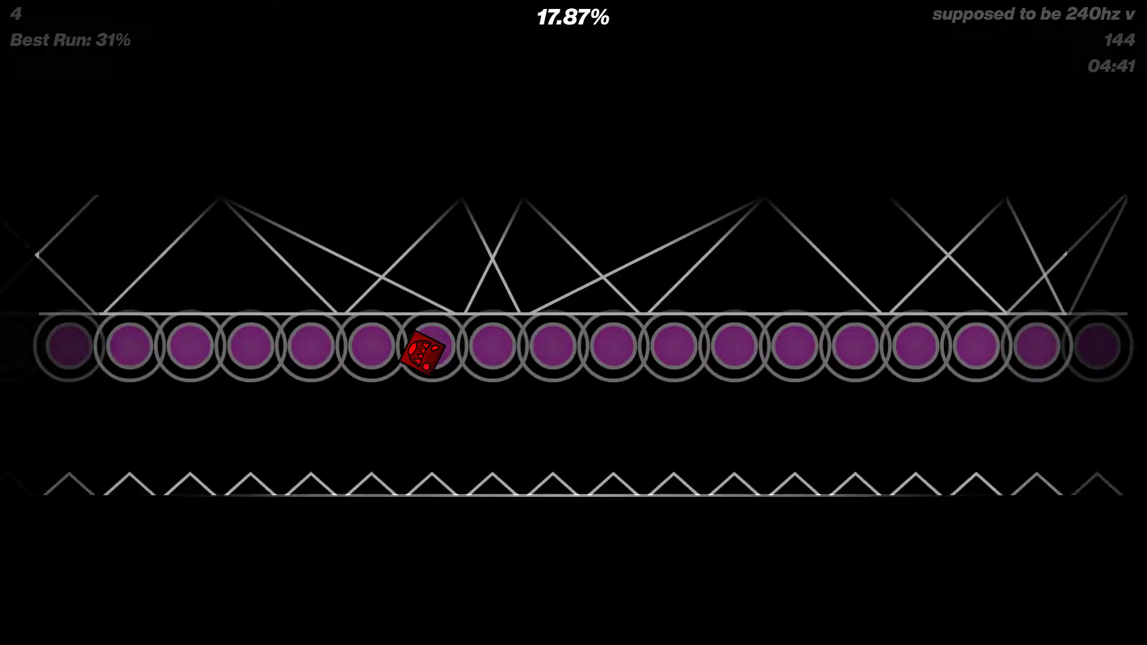
pyautogui.press('space')
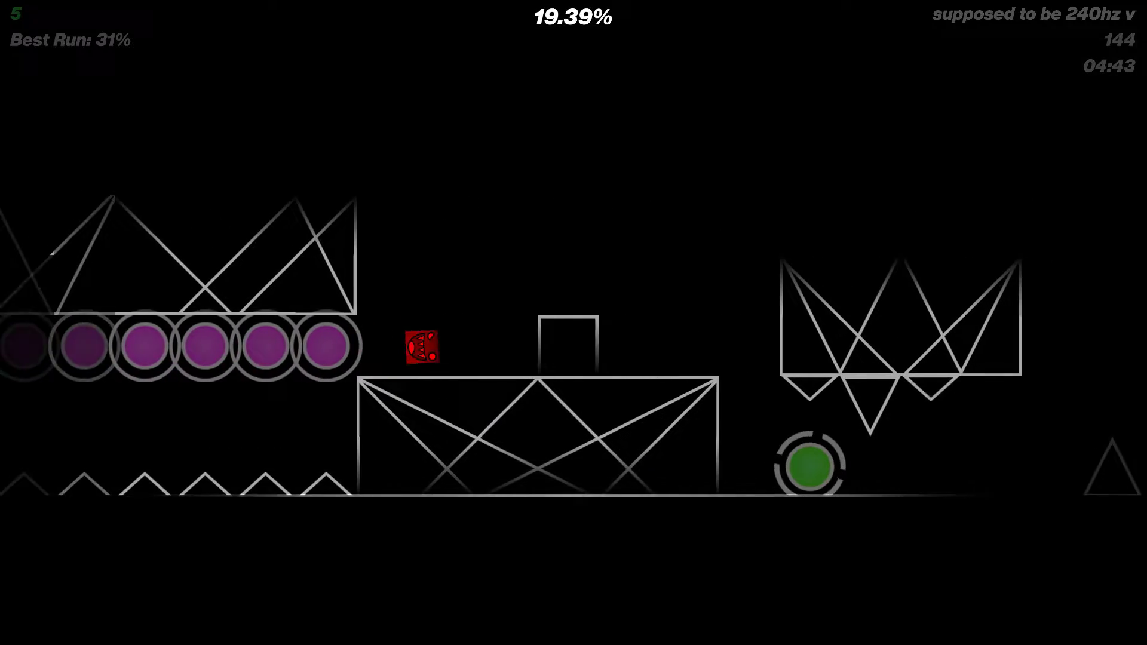
pyautogui.press('space')
pyautogui.press('space')
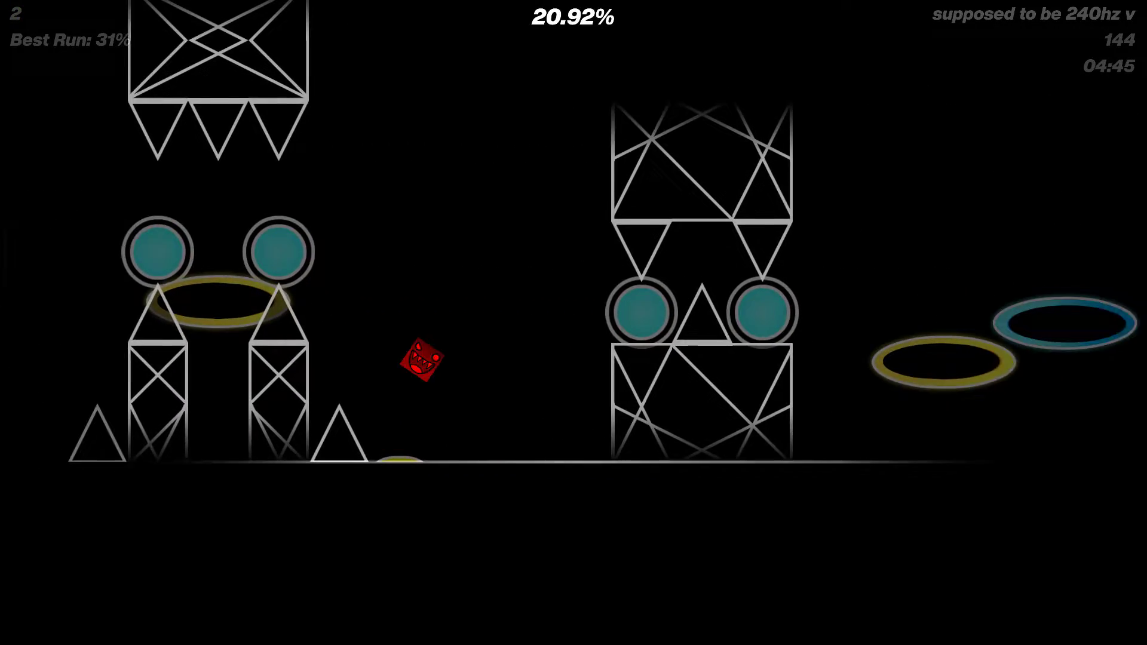
pyautogui.press('space')
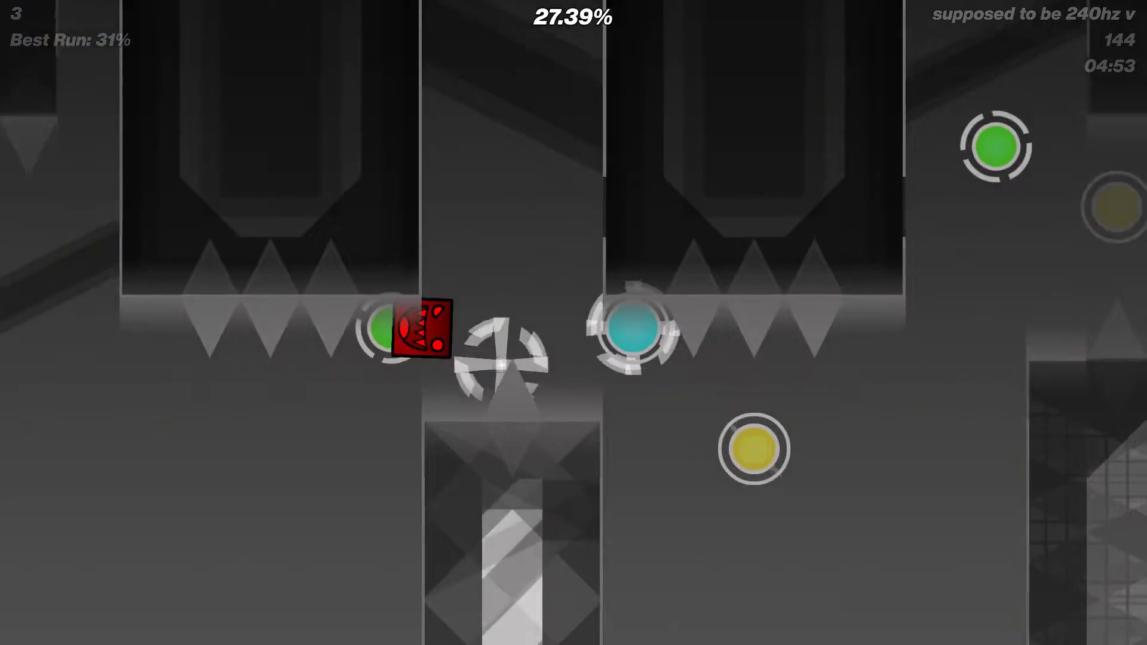
# - Clear the remaining orbs and rings to complete Black Blizzard at 100%
pyautogui.press('space')
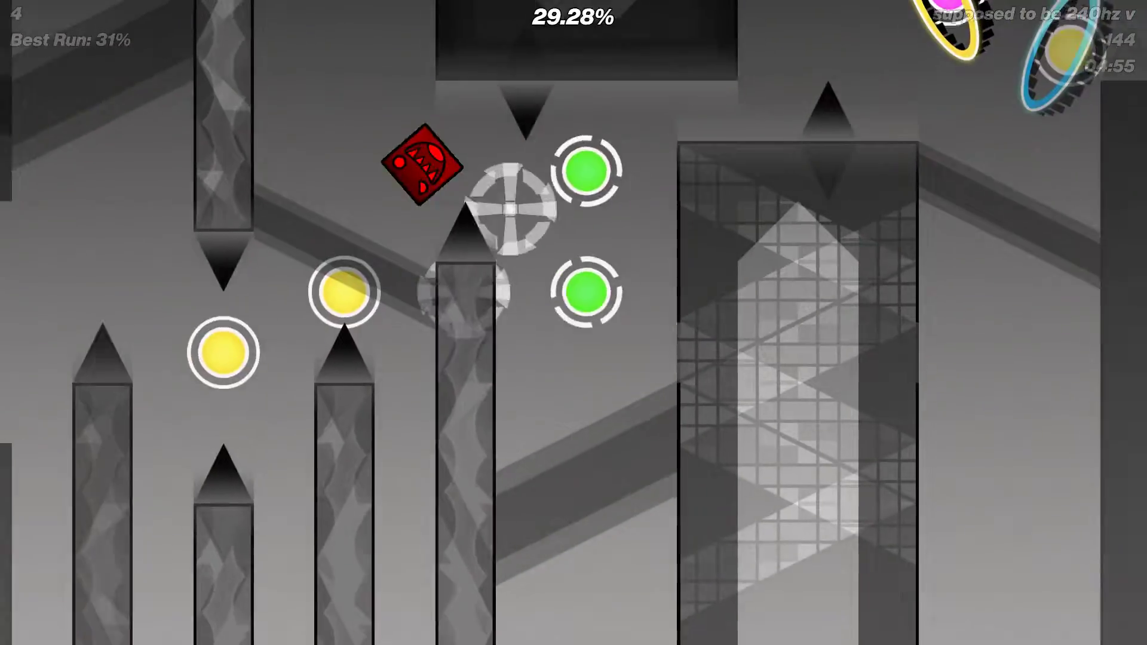
pyautogui.press('space')
pyautogui.press('space')
pyautogui.press('space')
pyautogui.press('space')
pyautogui.press('space')
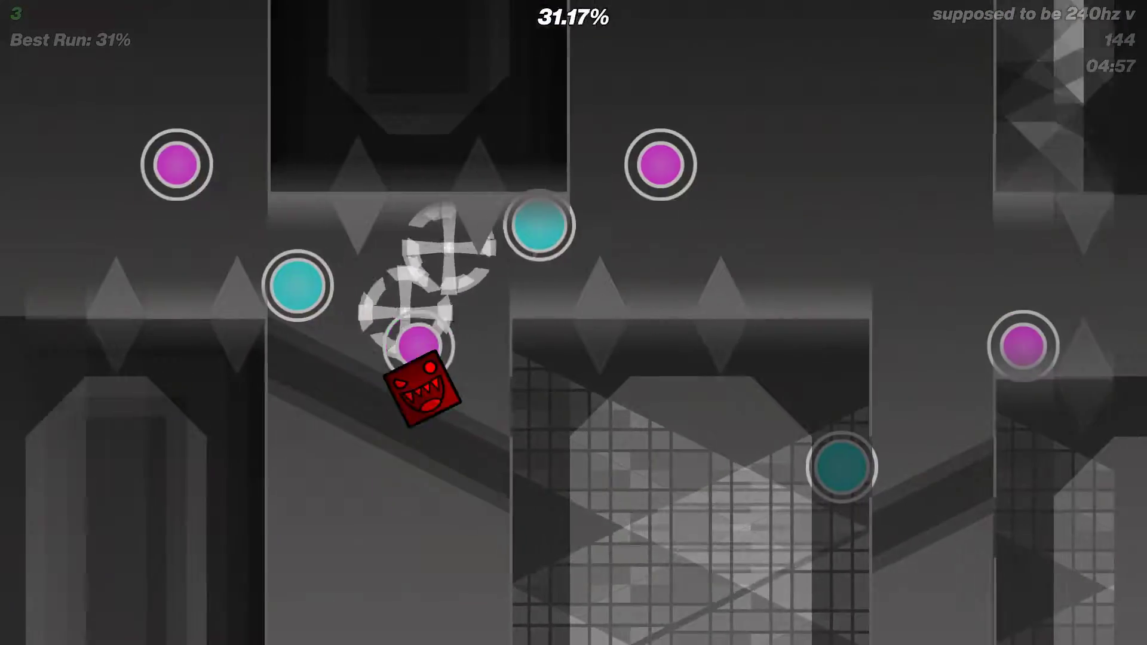
pyautogui.press('space')
pyautogui.press('space')
pyautogui.press('space')
pyautogui.press('space')
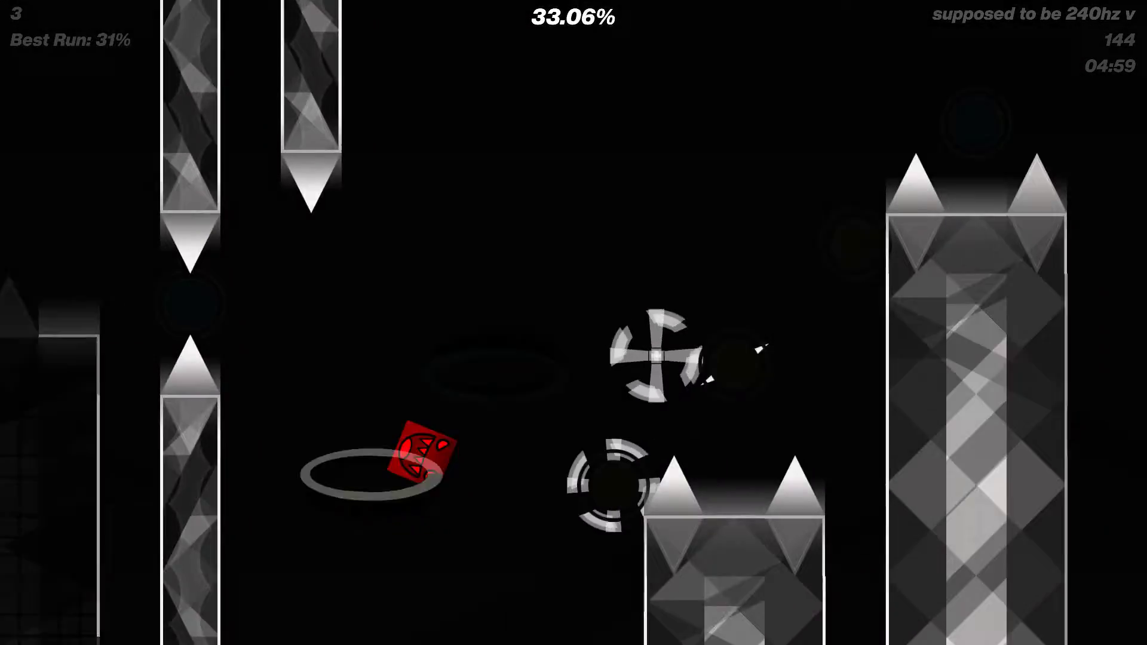
pyautogui.press('space')
pyautogui.press('space')
pyautogui.press('space')
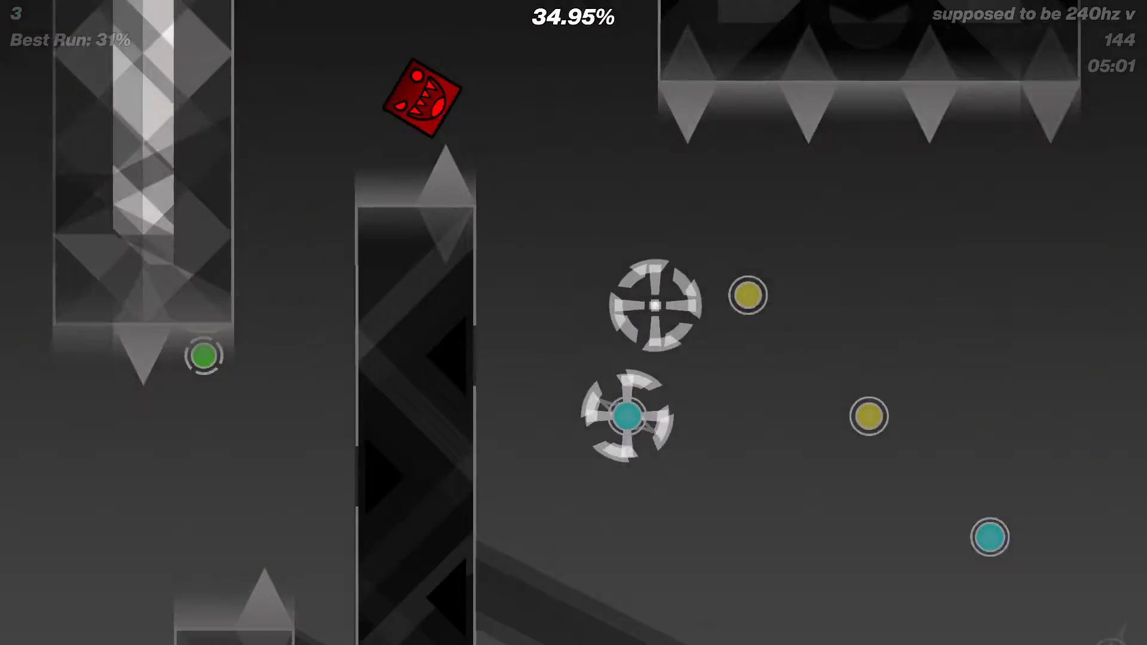
pyautogui.press('space')
pyautogui.press('space')
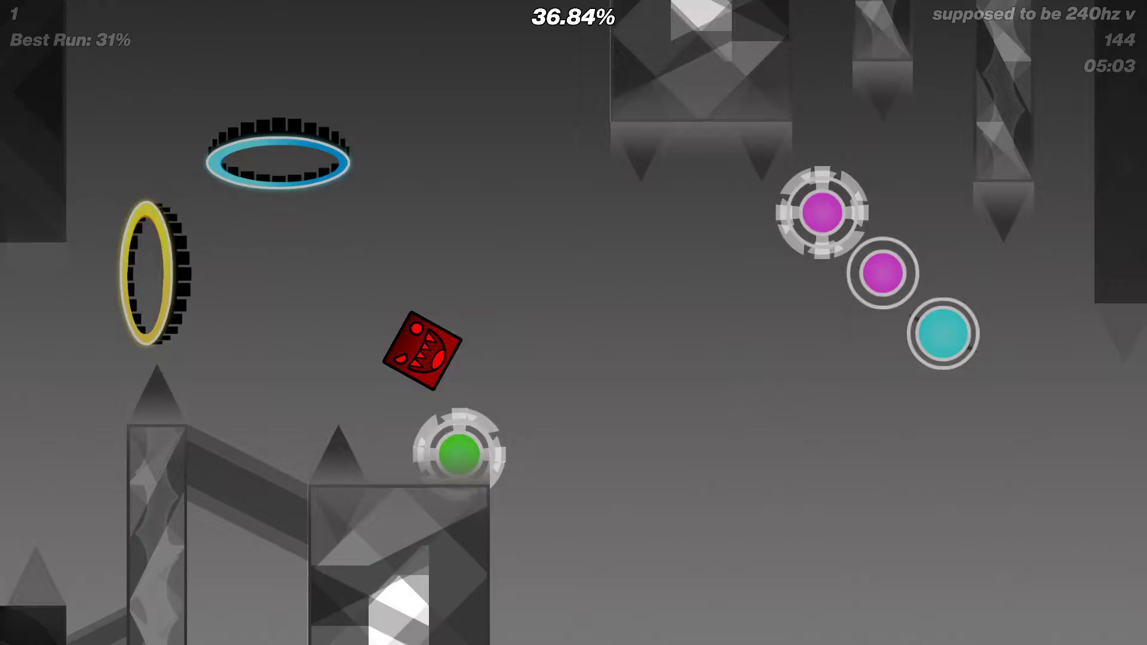
pyautogui.press('space')
pyautogui.press('space')
pyautogui.press('space')
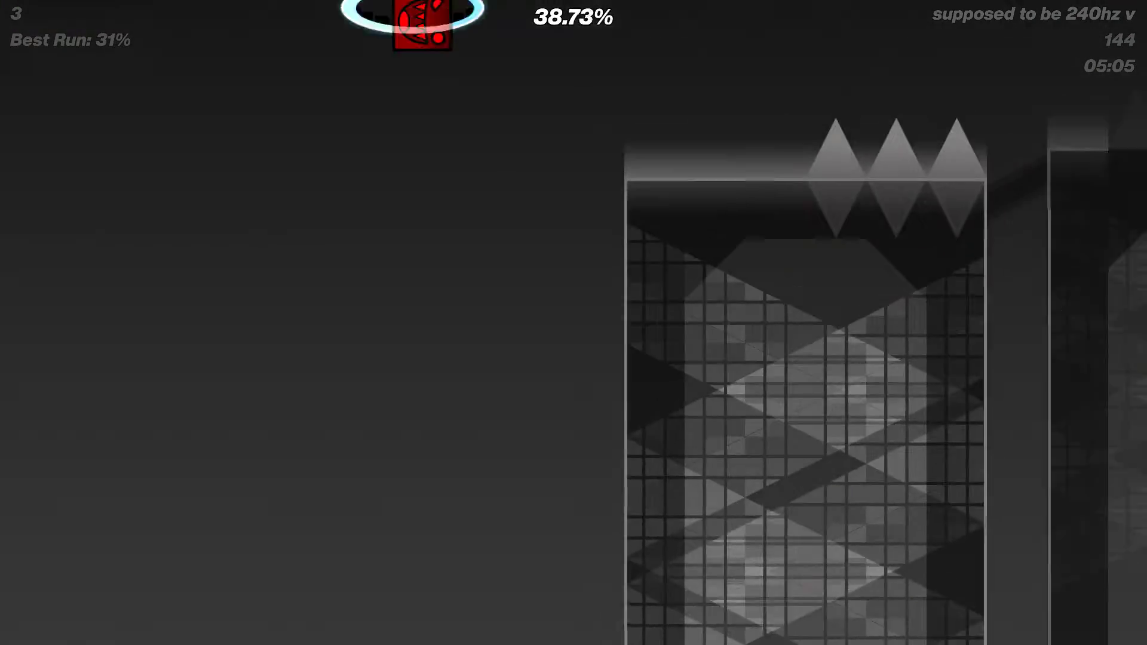
pyautogui.press('space')
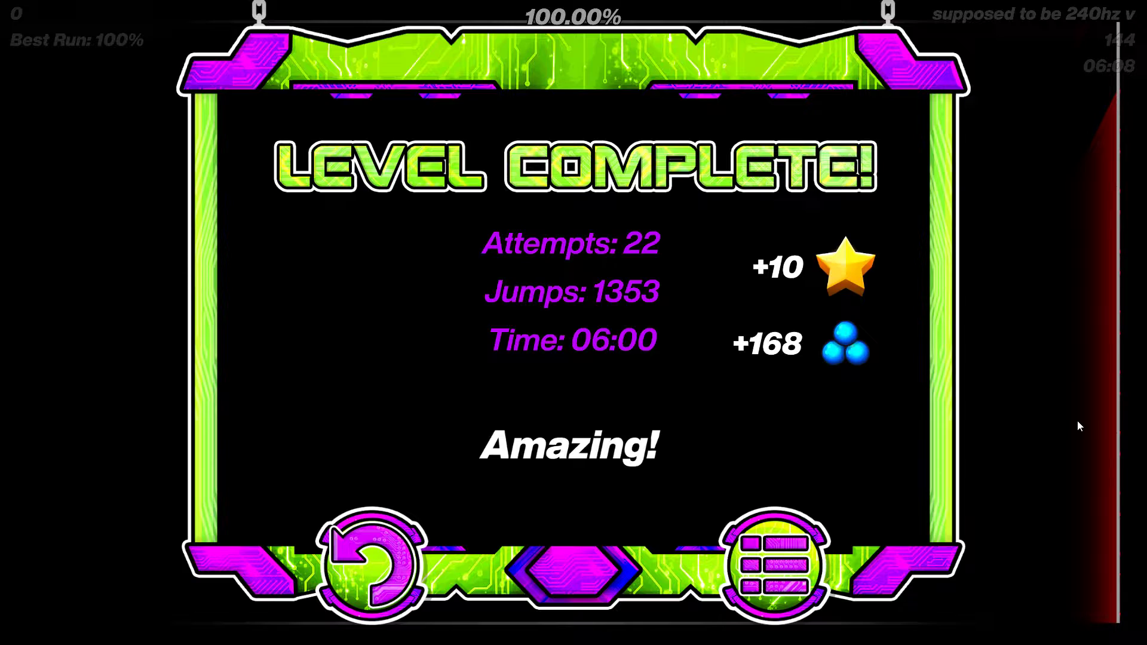
# - From the level's info page, write and post a 'GG!' comment
pyautogui.click(829, 547)
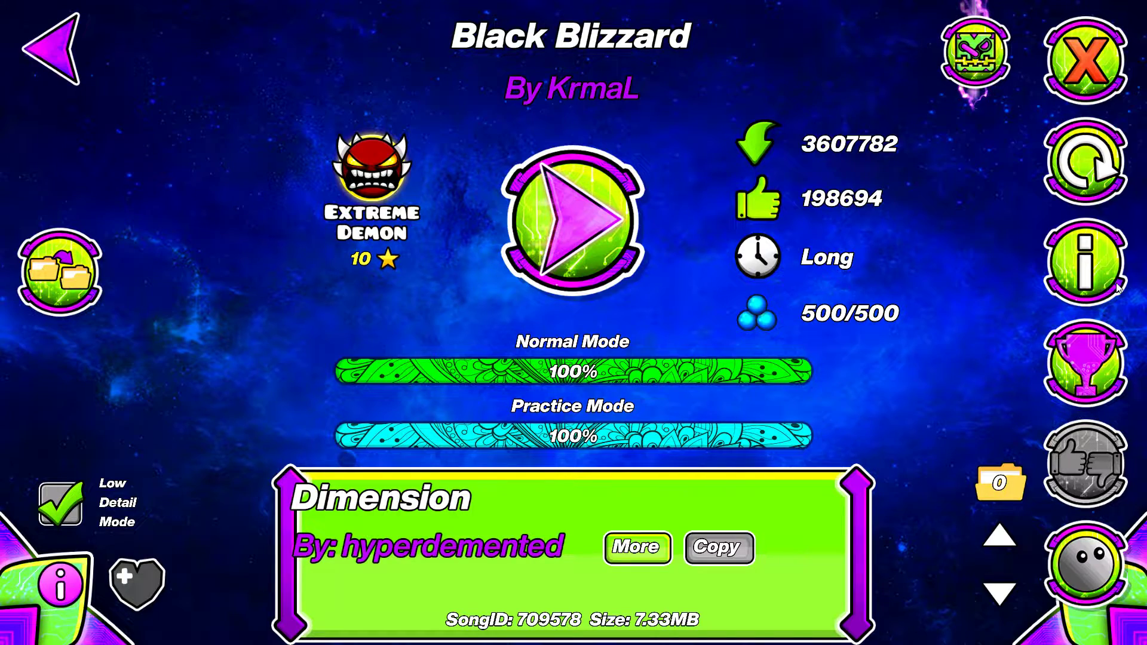
pyautogui.click(1085, 260)
pyautogui.click(574, 425)
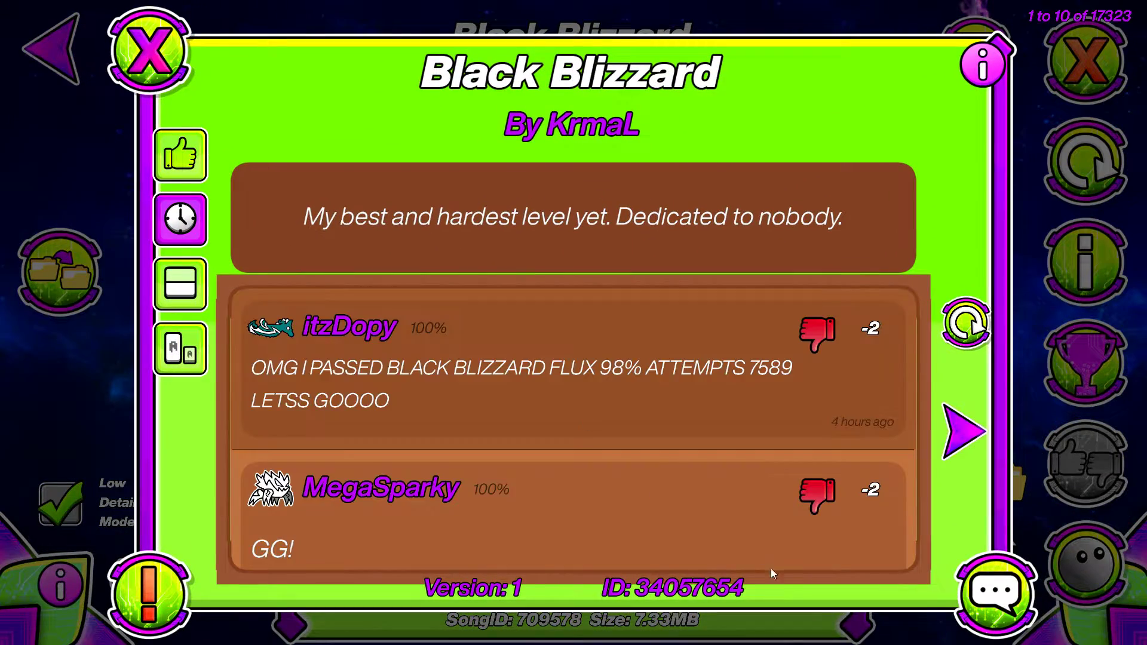
pyautogui.click(996, 592)
pyautogui.write('FGG')
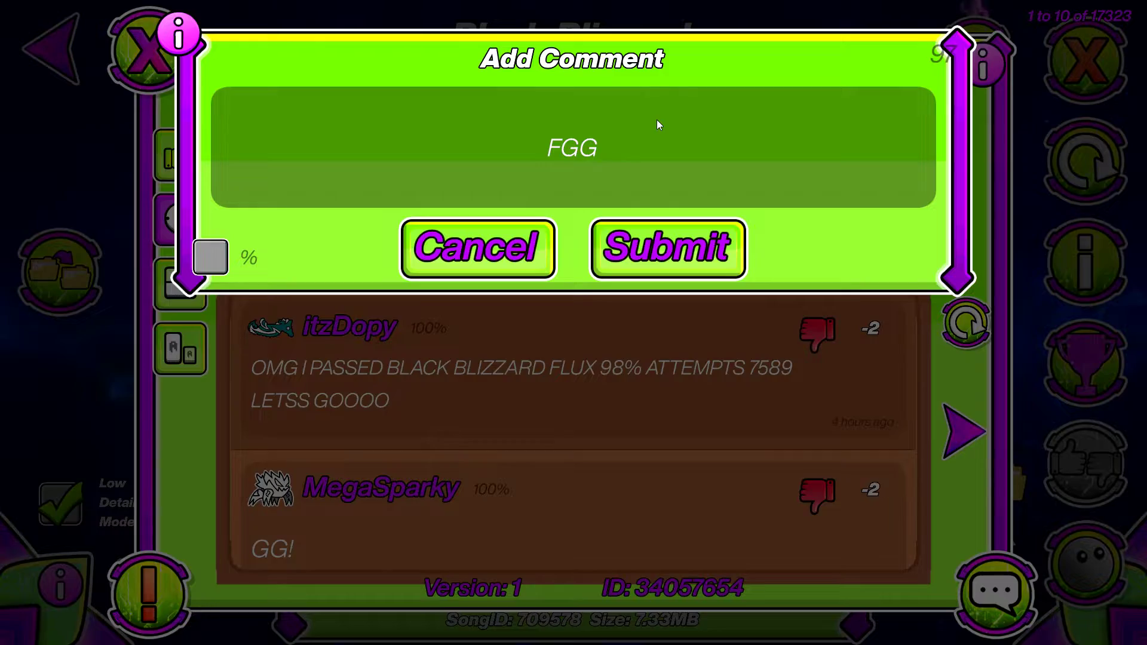
pyautogui.press('BackSpace')
pyautogui.press('BackSpace')
pyautogui.press('BackSpace')
pyautogui.write('GG!')
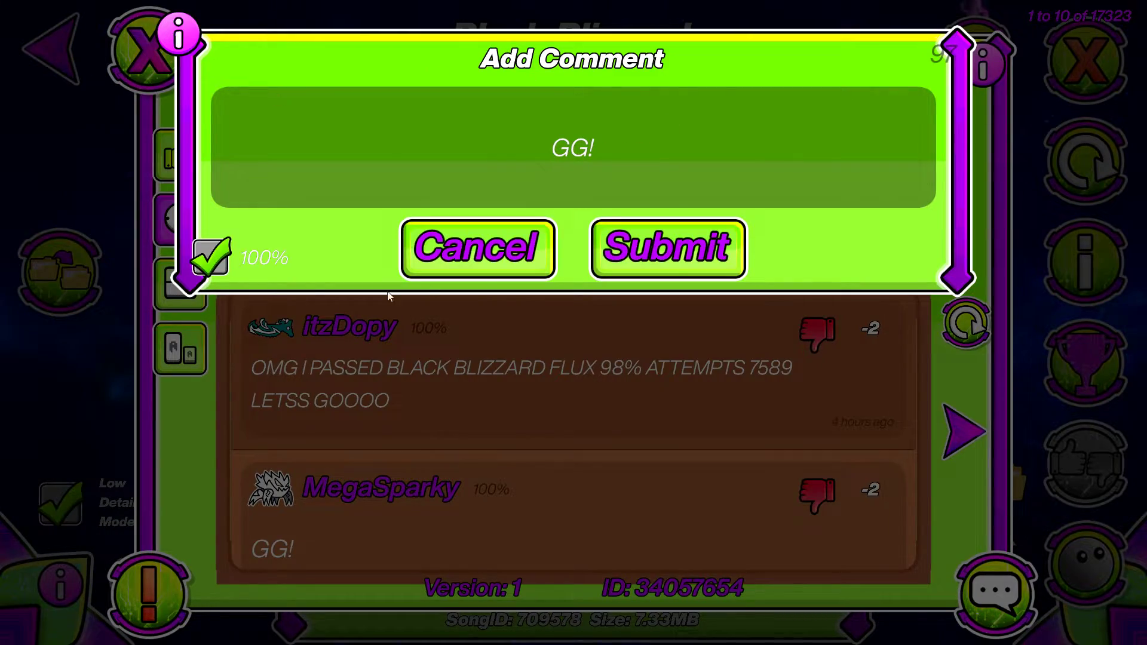
pyautogui.click(653, 252)
# - Close the comment list and level stats, then exit Black Blizzard to the main menu
pyautogui.press('Escape')
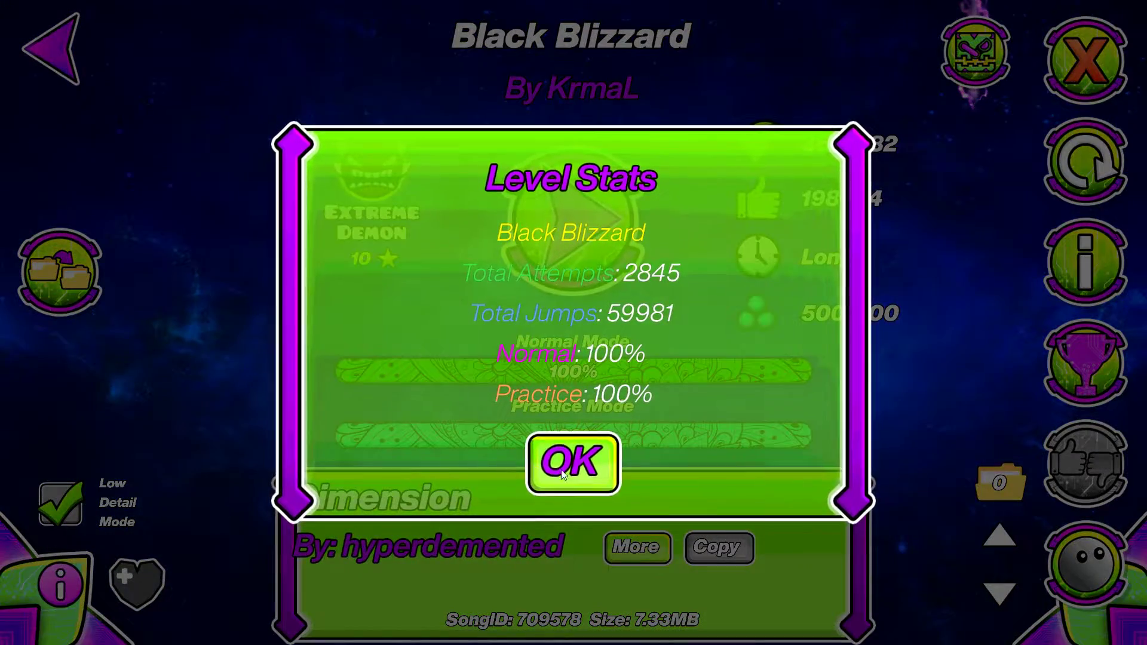
pyautogui.press('Escape')
pyautogui.press('Escape')
pyautogui.press('Escape')
pyautogui.press('Escape')
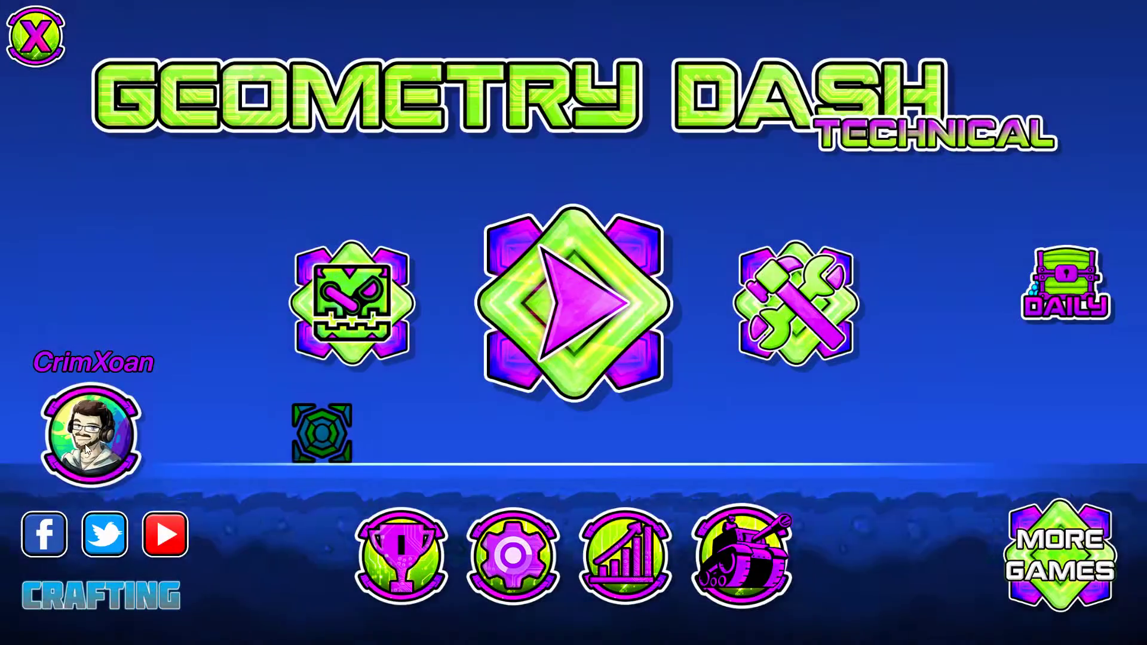